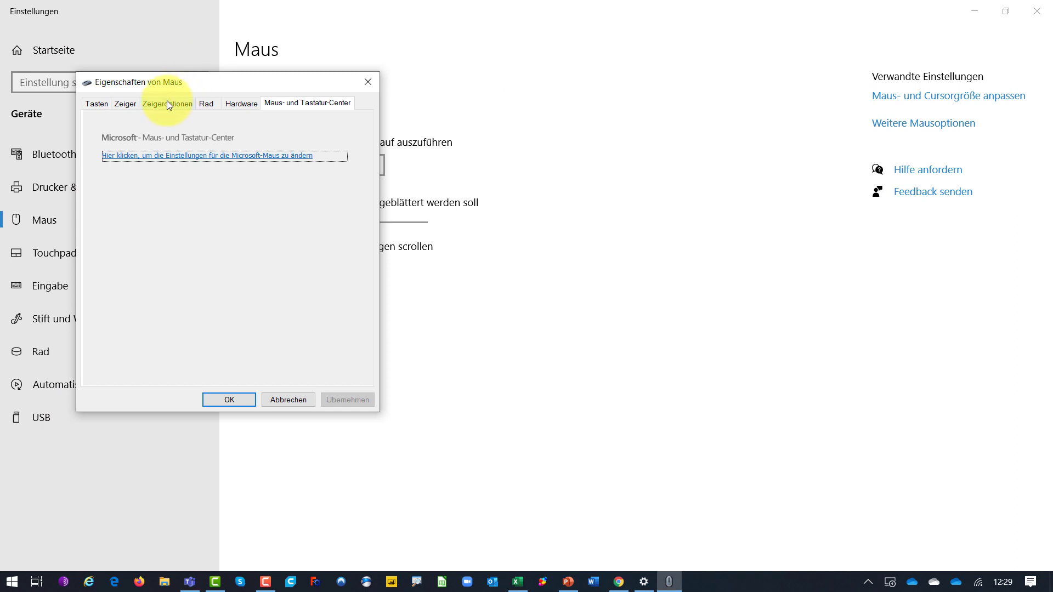
- Show Zeigeroptionen in the mouse properties, mark it, the STRG-Taste option and Weitere Mausoptionen with red arrows, then clear the arrows and close the dialog
click(166, 103)
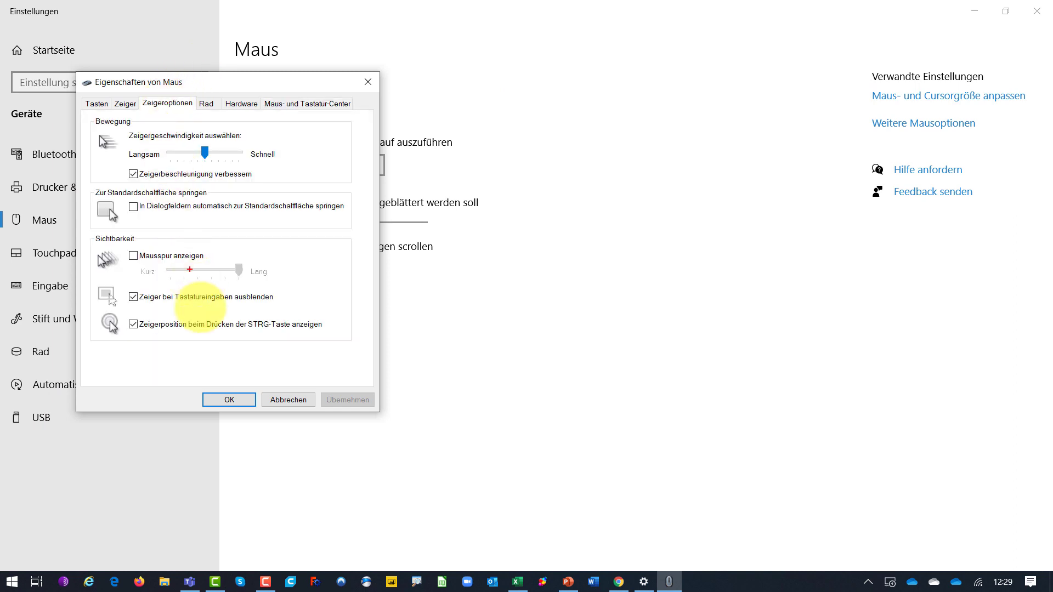
drag(128, 332, 86, 413)
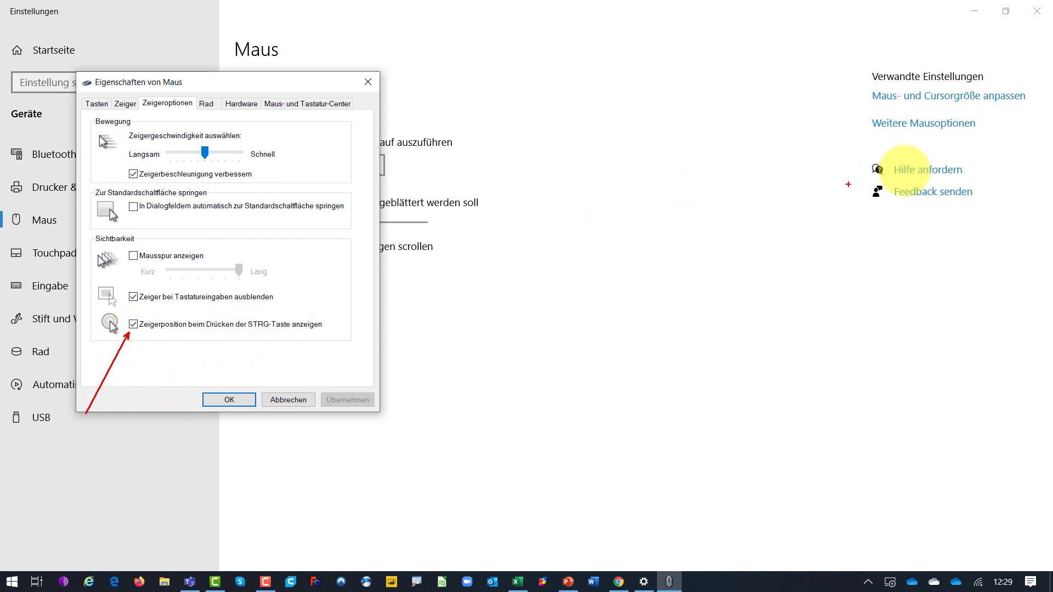
mouse_move(863, 123)
mouse_down()
mouse_move(711, 176)
mouse_move(641, 181)
mouse_up()
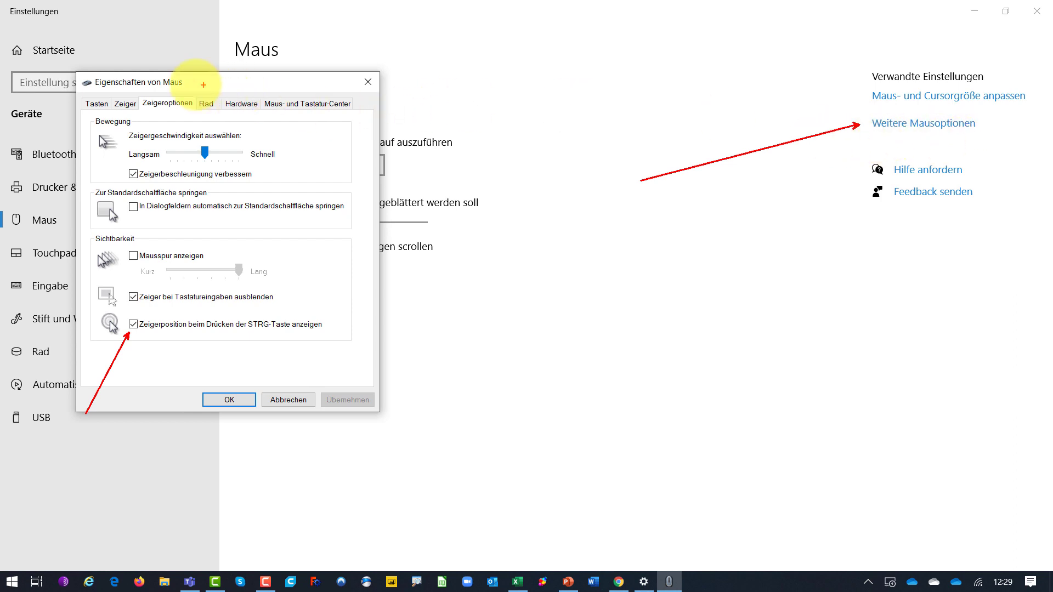
drag(193, 93, 391, 46)
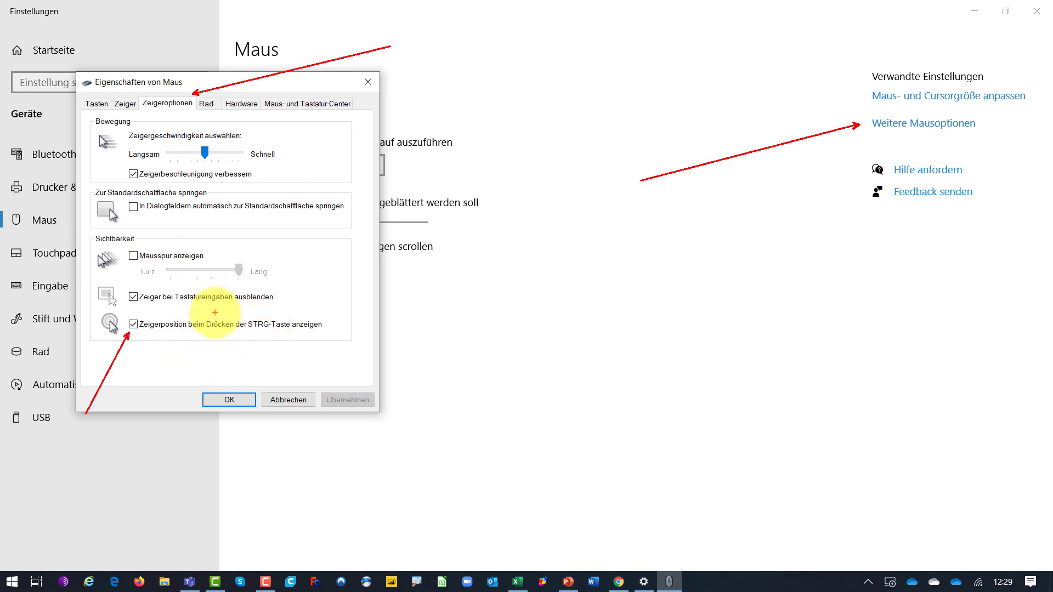
key(Escape)
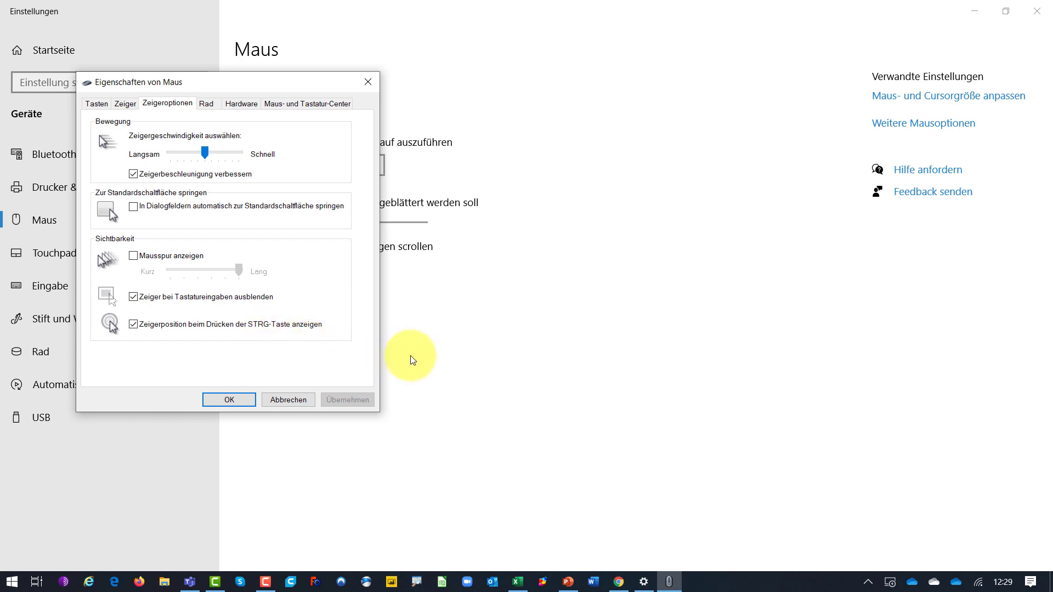
key(Escape)
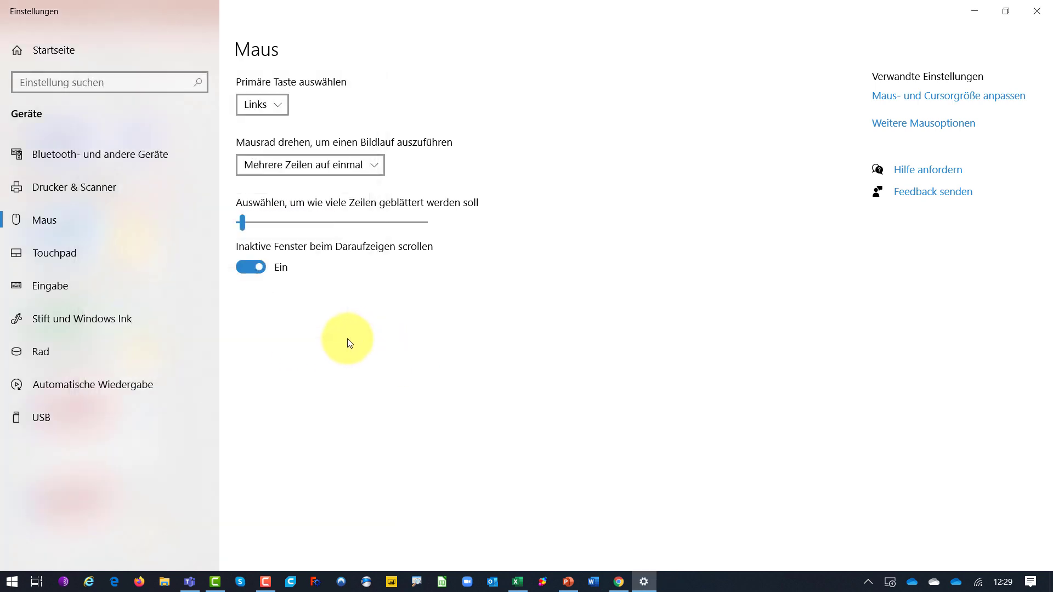
- Annotate the mouse scrolling settings with a red rectangle, a line, an arrow and the text "Tippen", and clear all the annotations
click(347, 339)
mouse_move(219, 295)
mouse_down()
mouse_move(466, 216)
mouse_move(514, 173)
mouse_up()
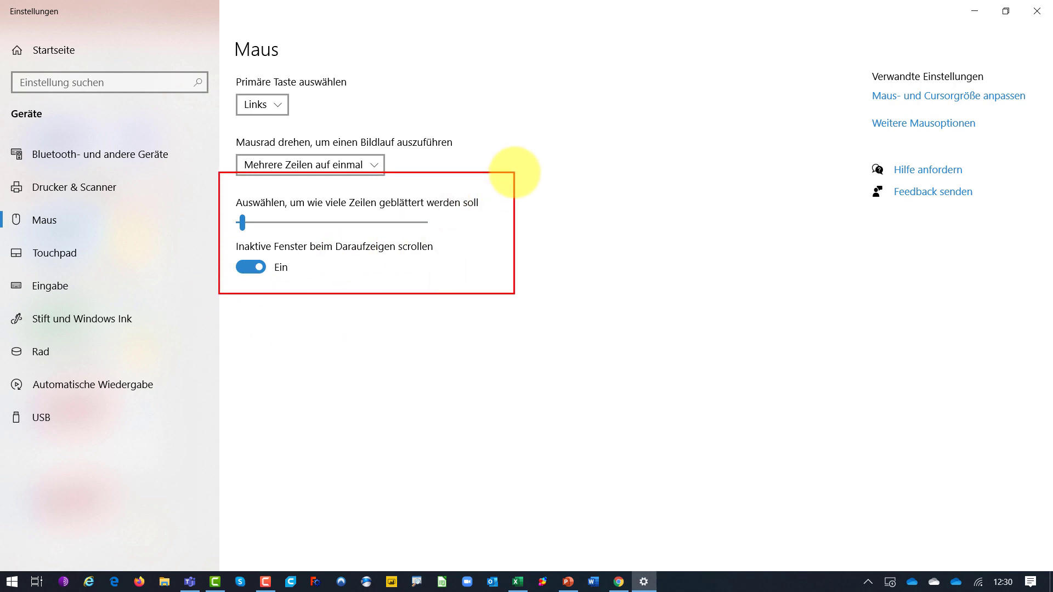
drag(507, 250, 780, 298)
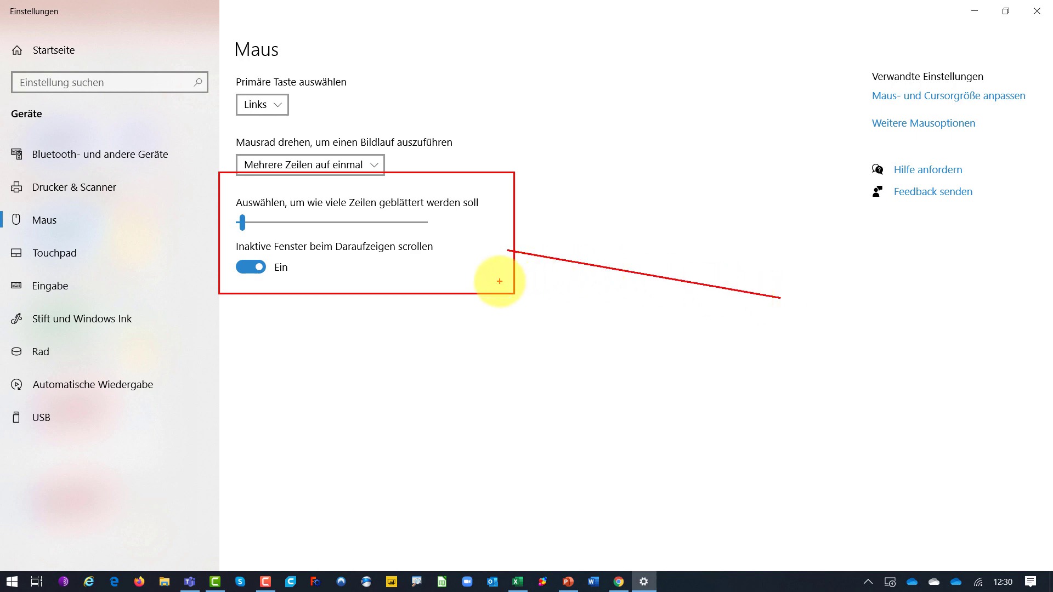
drag(502, 282, 553, 435)
drag(526, 515, 526, 467)
text(Tippen)
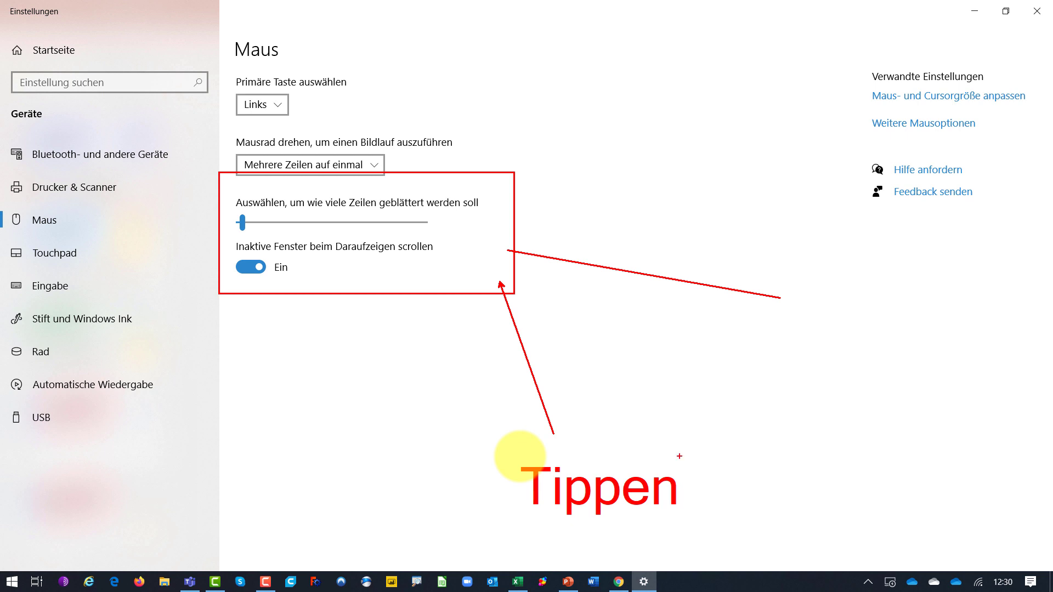
key(Escape)
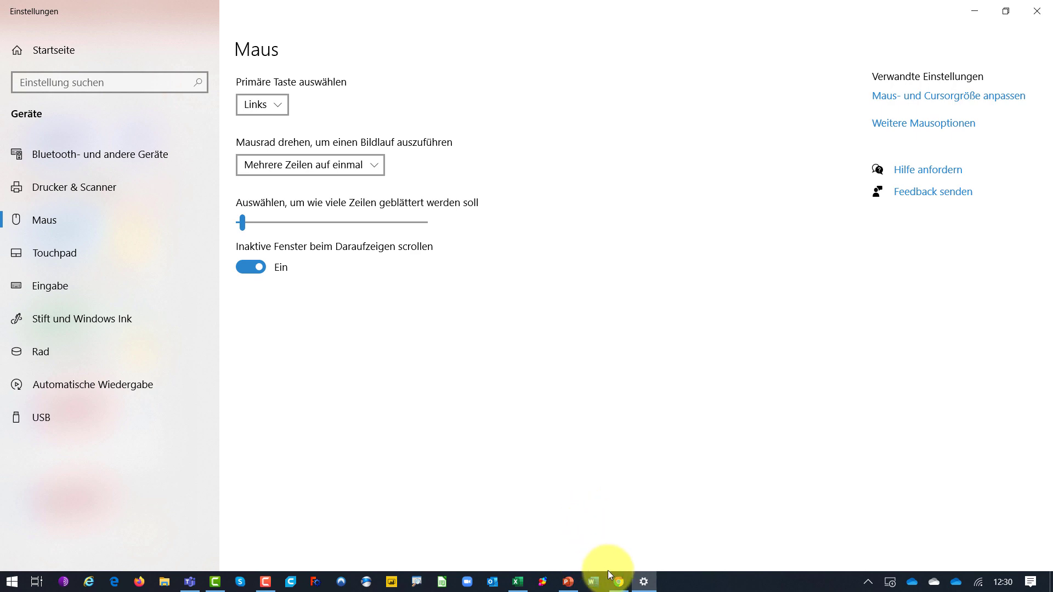
- Switch to Chrome and review the ZoomIt download page, including its address and the table of shortcuts
click(618, 581)
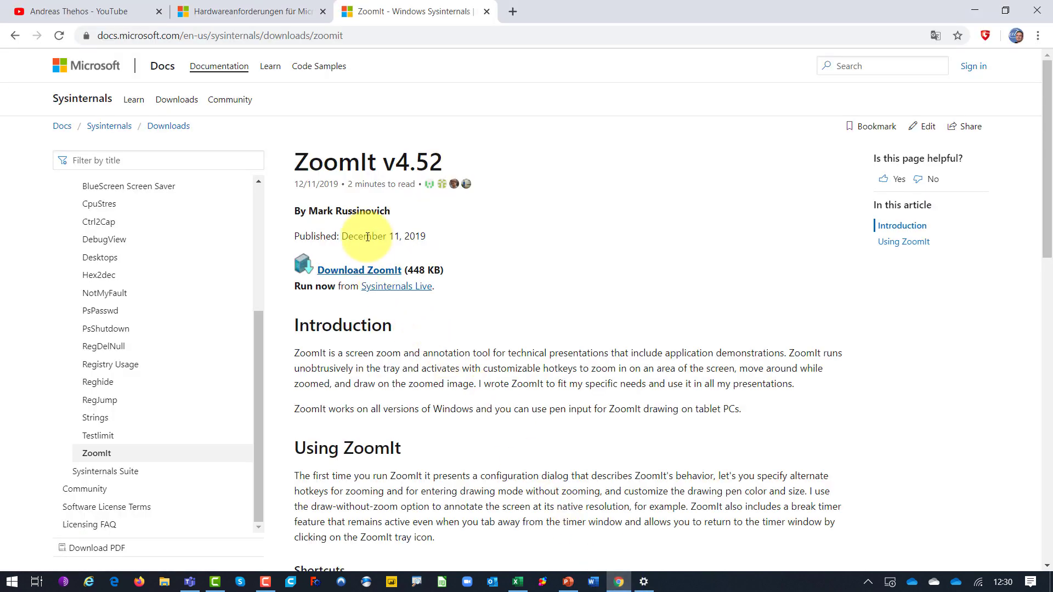
click(357, 34)
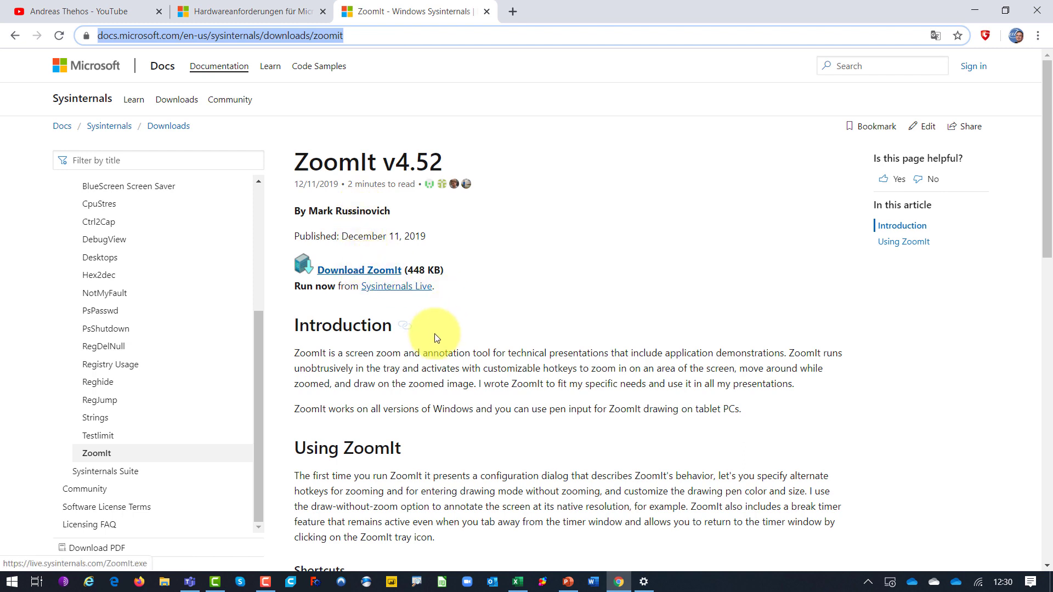
scroll(488, 353, down, 4)
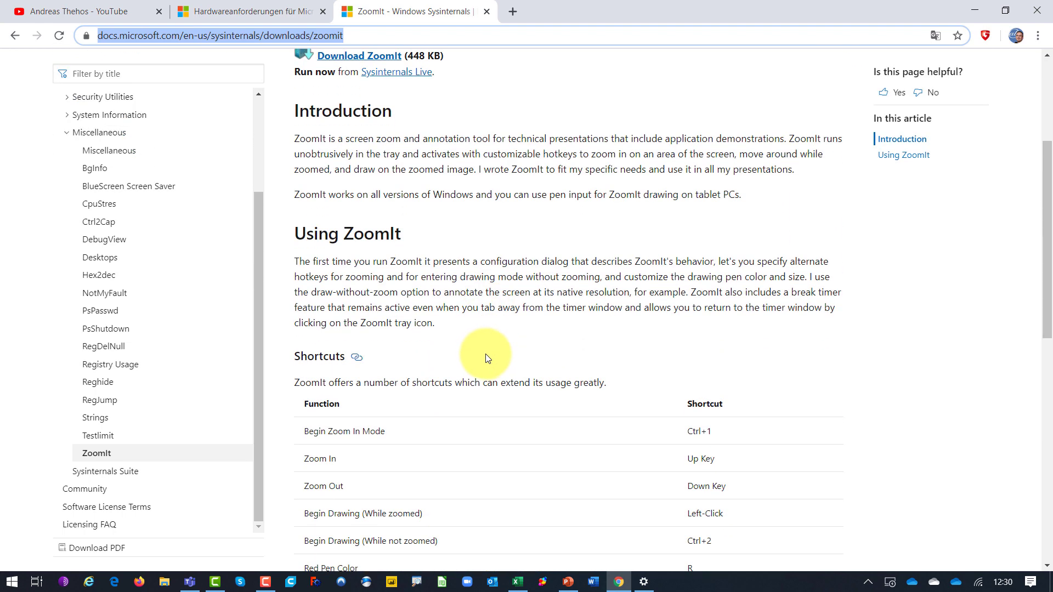
scroll(486, 354, down, 3)
scroll(482, 351, down, 1)
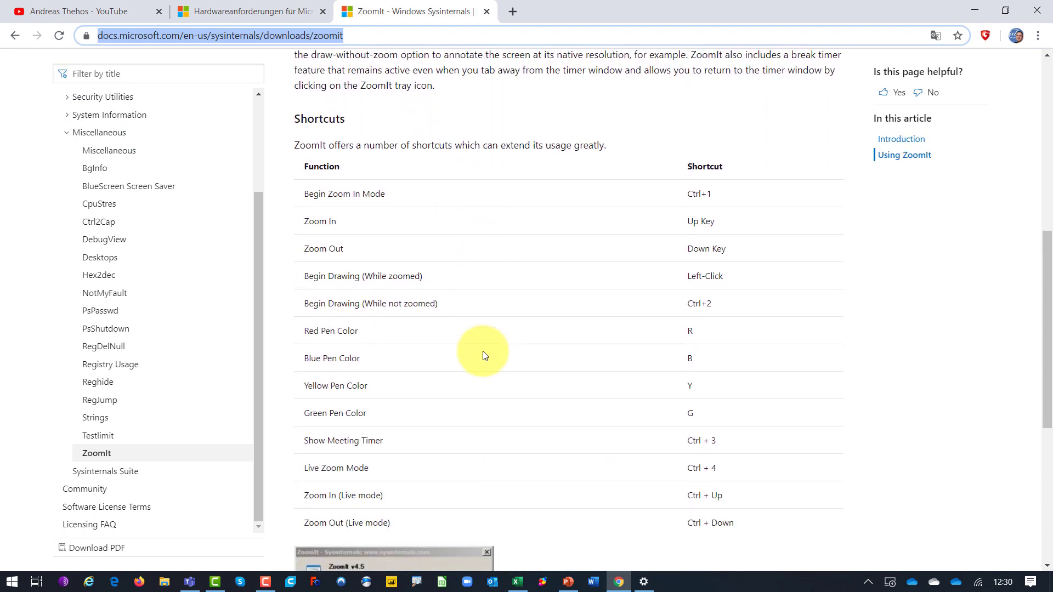
scroll(483, 351, up, 7)
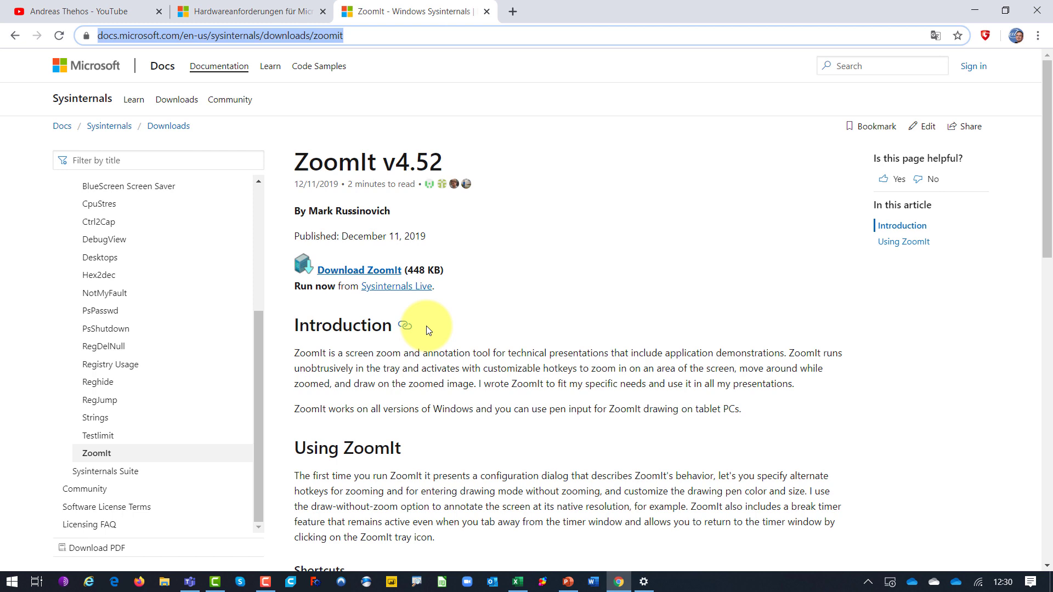
- Frame the ZoomIt title and download link with a red rectangle, add two arrows and a diagonal line, and clear the annotations
click(285, 134)
mouse_move(286, 136)
mouse_down()
mouse_move(462, 216)
mouse_move(463, 275)
mouse_move(478, 294)
mouse_move(468, 312)
mouse_up()
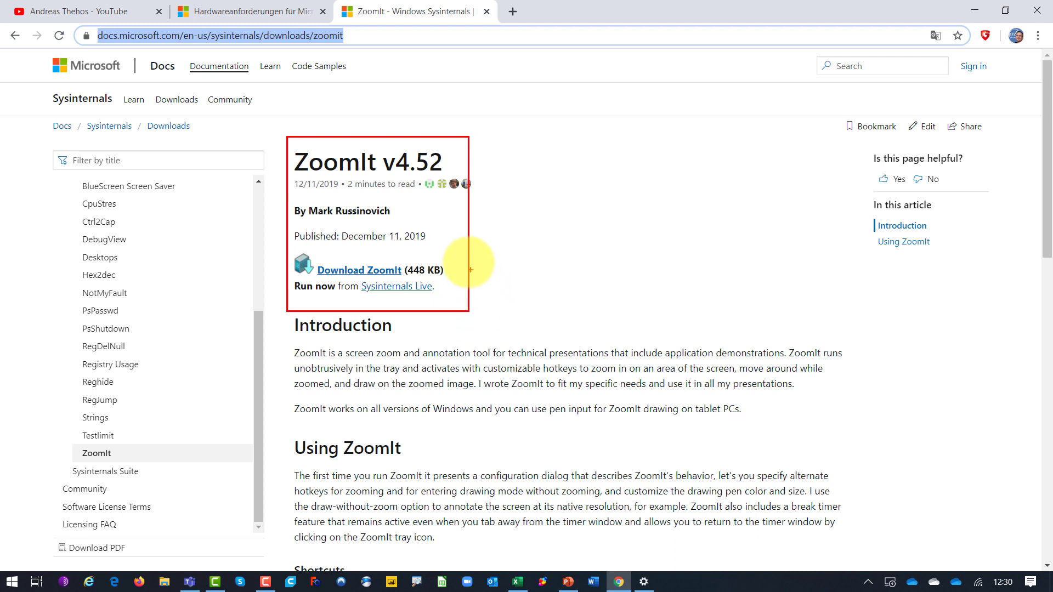
drag(465, 245, 717, 278)
drag(452, 207, 707, 207)
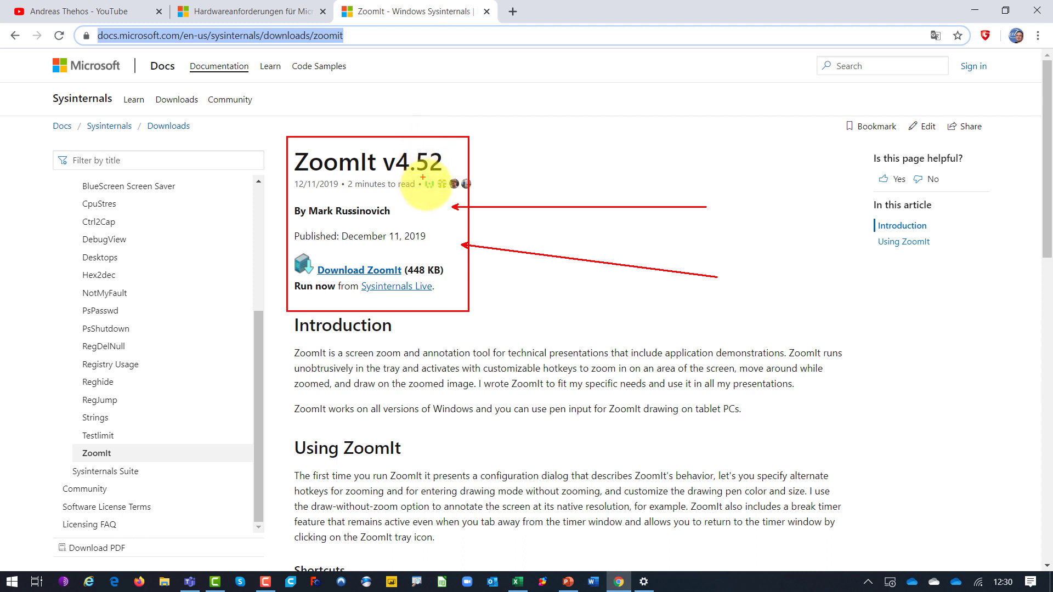
drag(458, 273, 557, 336)
mouse_move(630, 367)
mouse_down()
mouse_move(645, 378)
mouse_move(591, 403)
mouse_move(678, 389)
mouse_up()
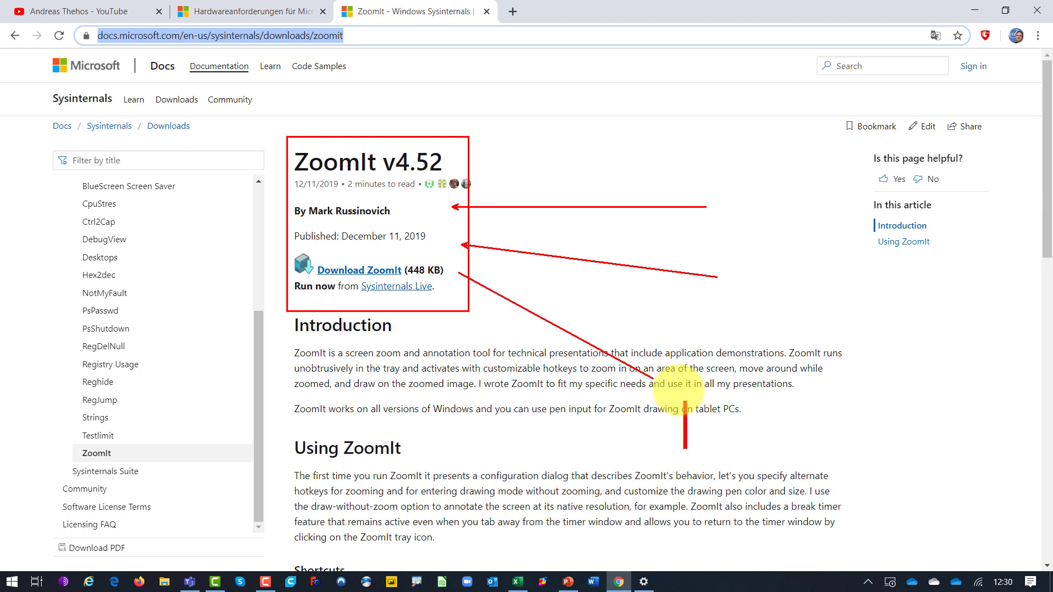
key(Escape)
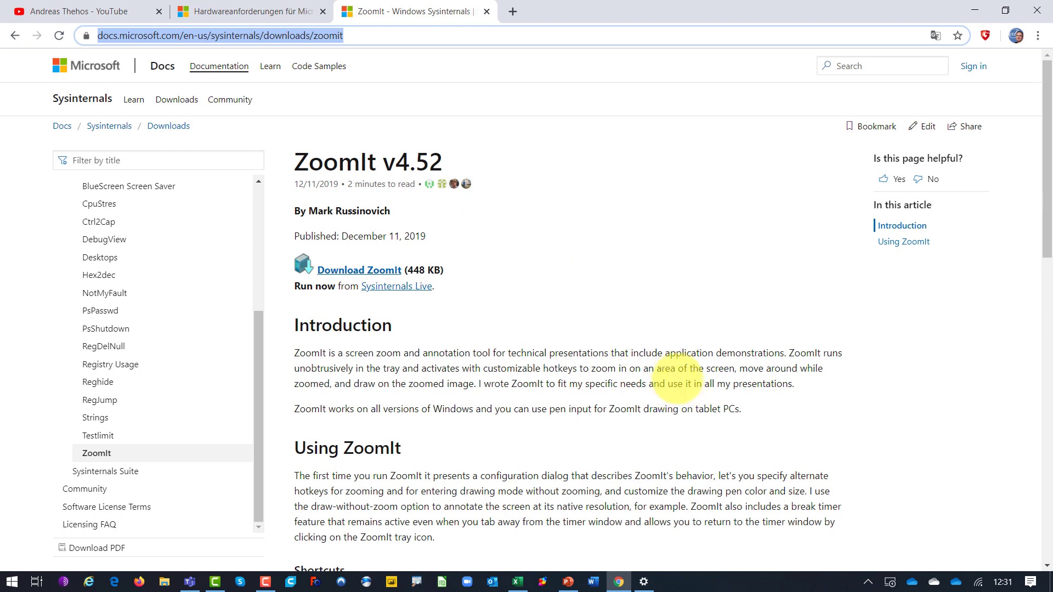
- Magnify different areas of the ZoomIt page with ZoomIt's zoom mode and return to the normal view
key(ctrl+1)
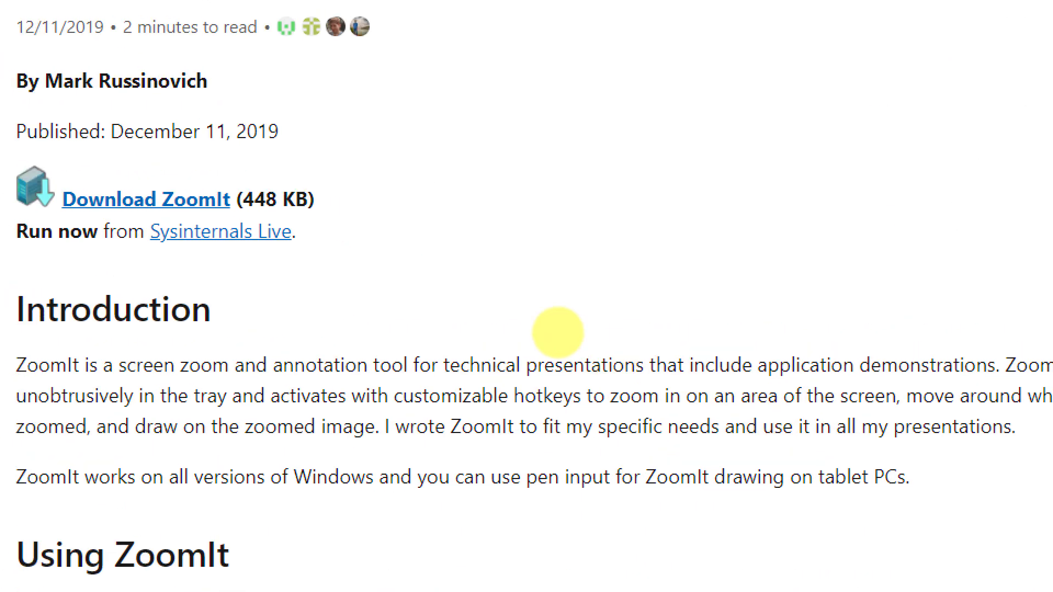
key(Escape)
key(ctrl+1)
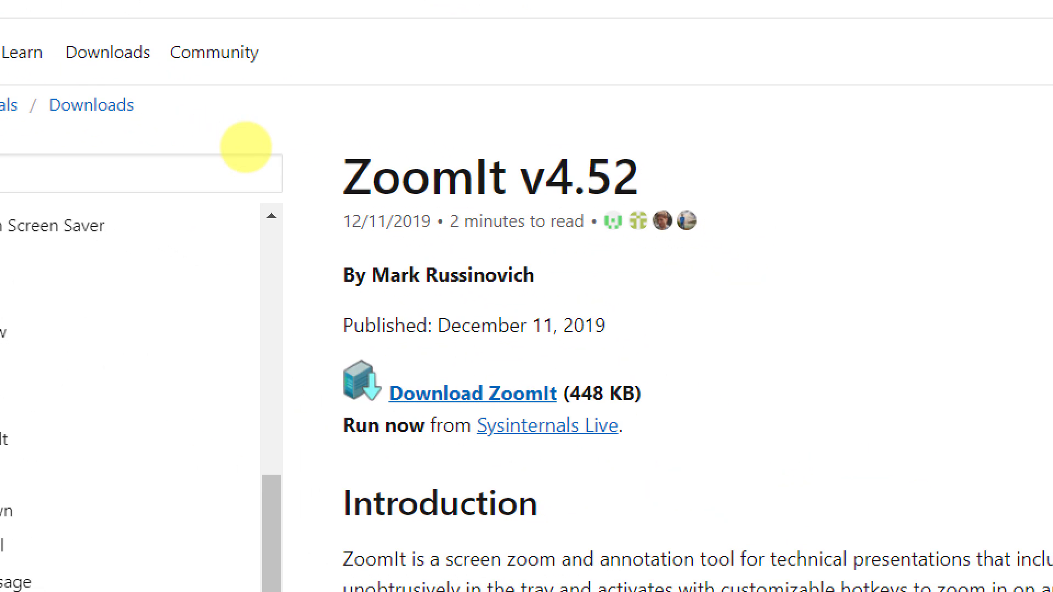
key(Escape)
click(256, 155)
key(ctrl+1)
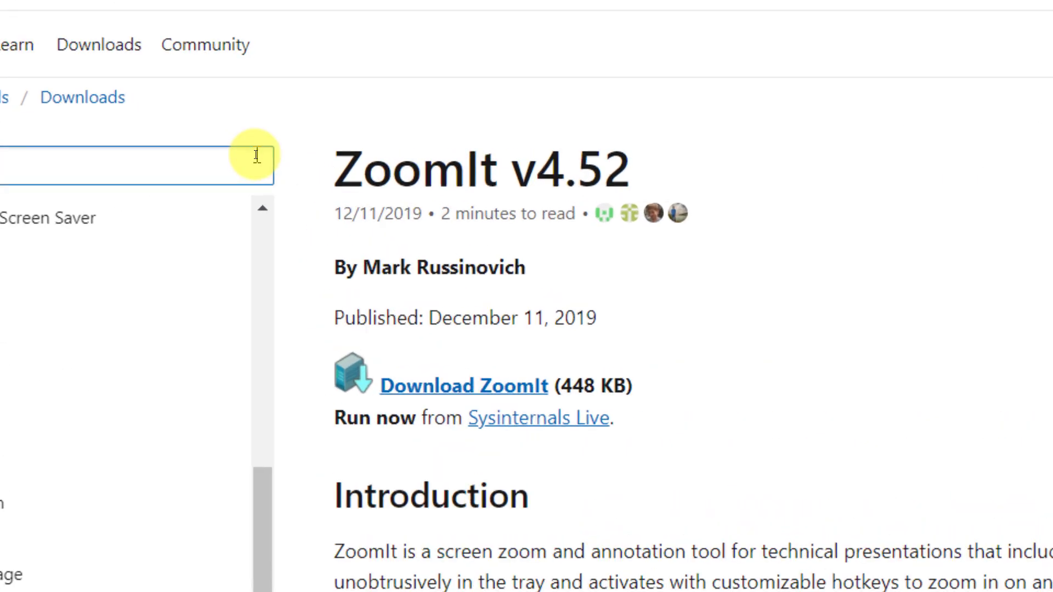
scroll(8, 97, up, 2)
click(221, 226)
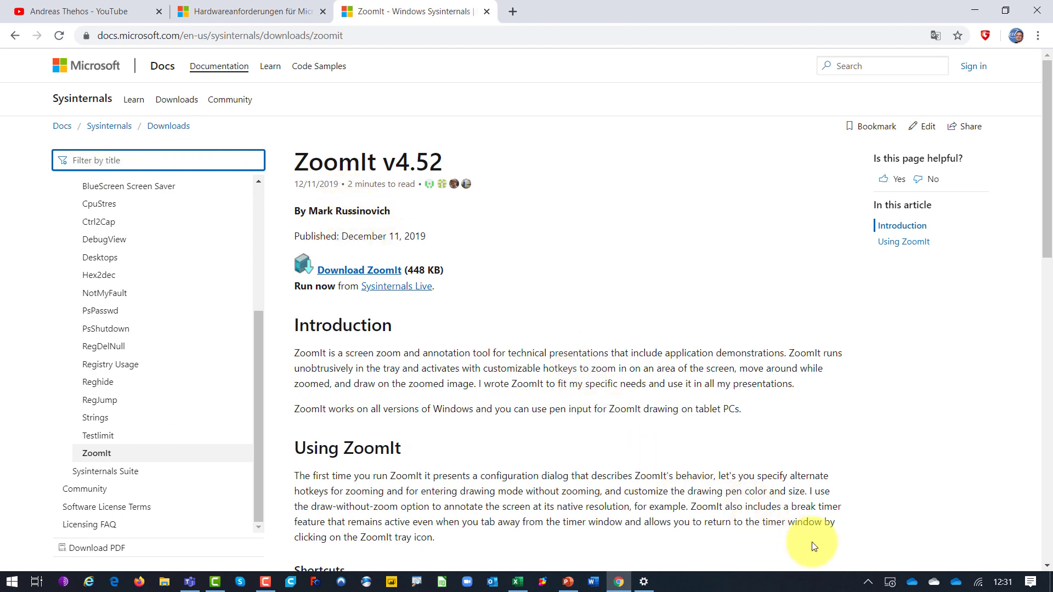
- Open the ZoomIt options, review the Break, Zoom, LiveZoom and Draw settings, and close the dialog
click(868, 581)
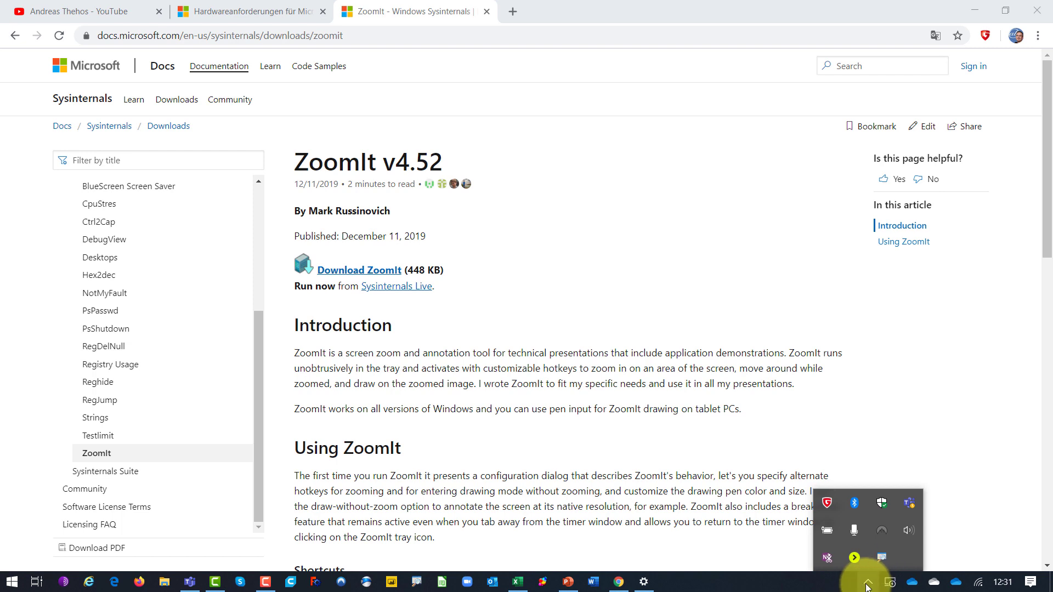
right_click(880, 557)
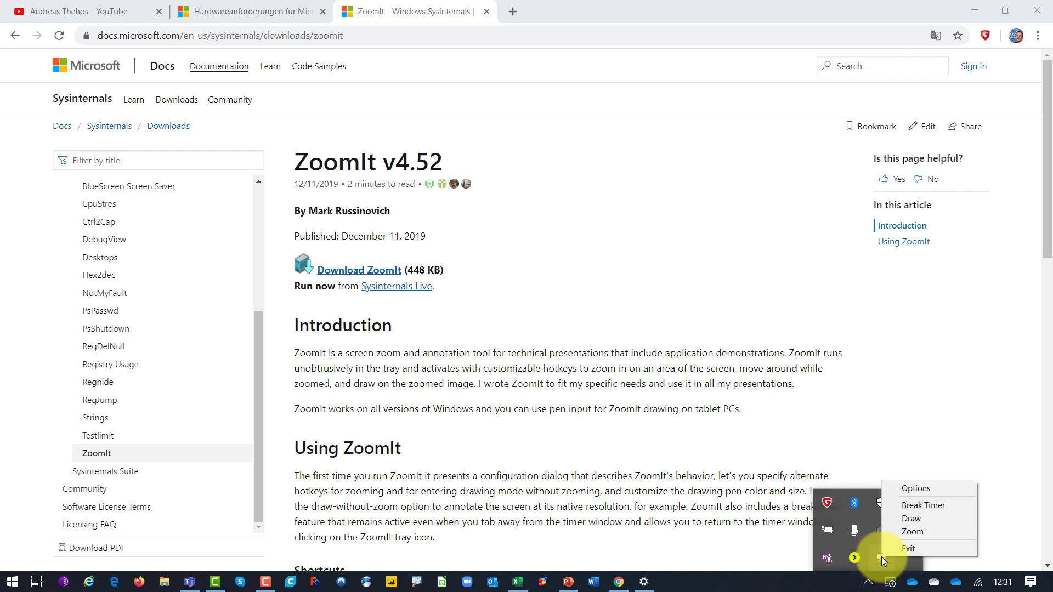
click(911, 489)
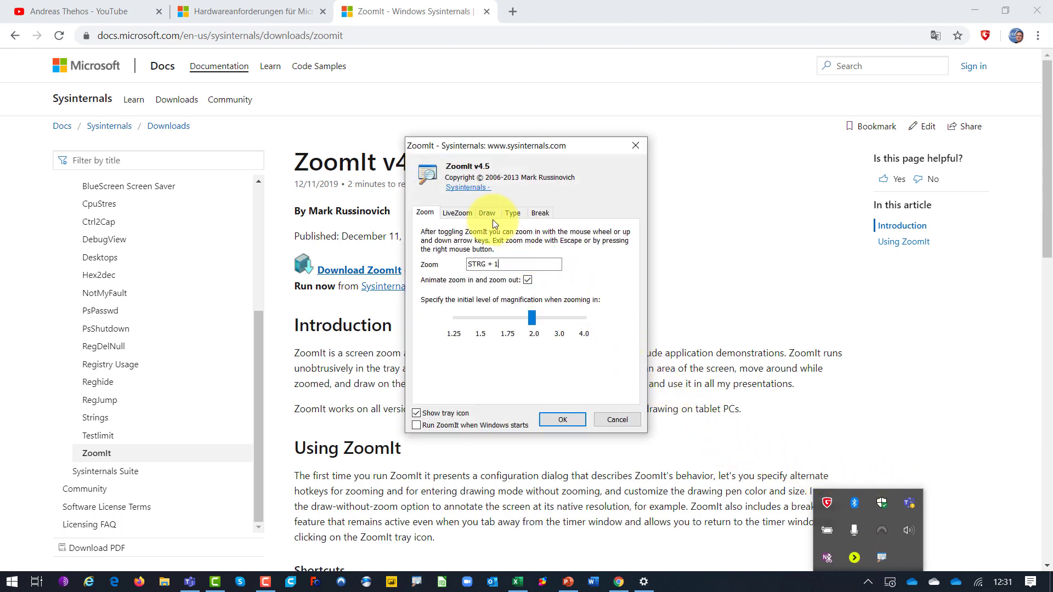
click(544, 216)
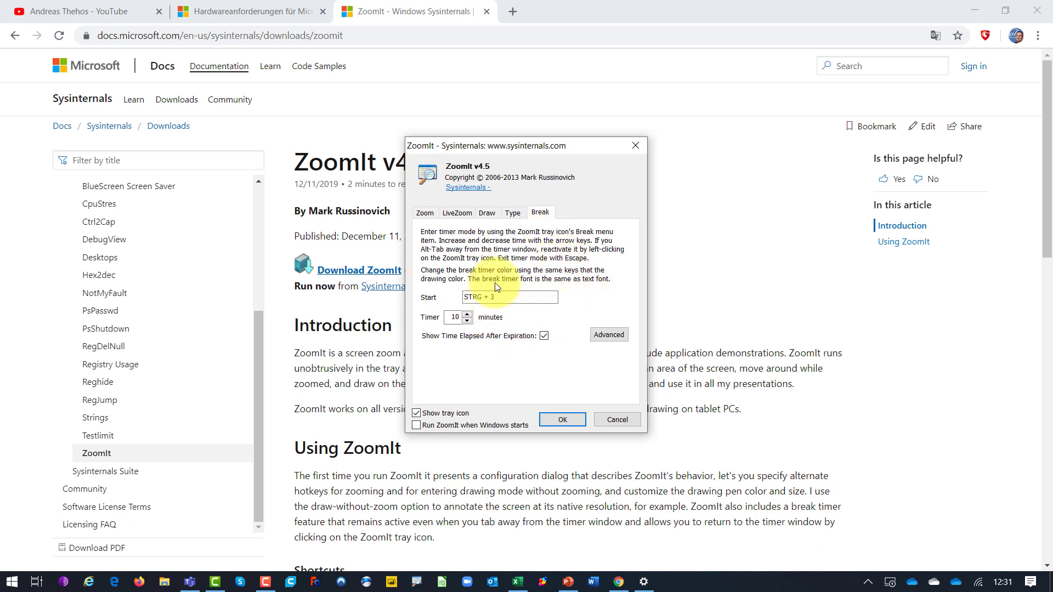
click(425, 215)
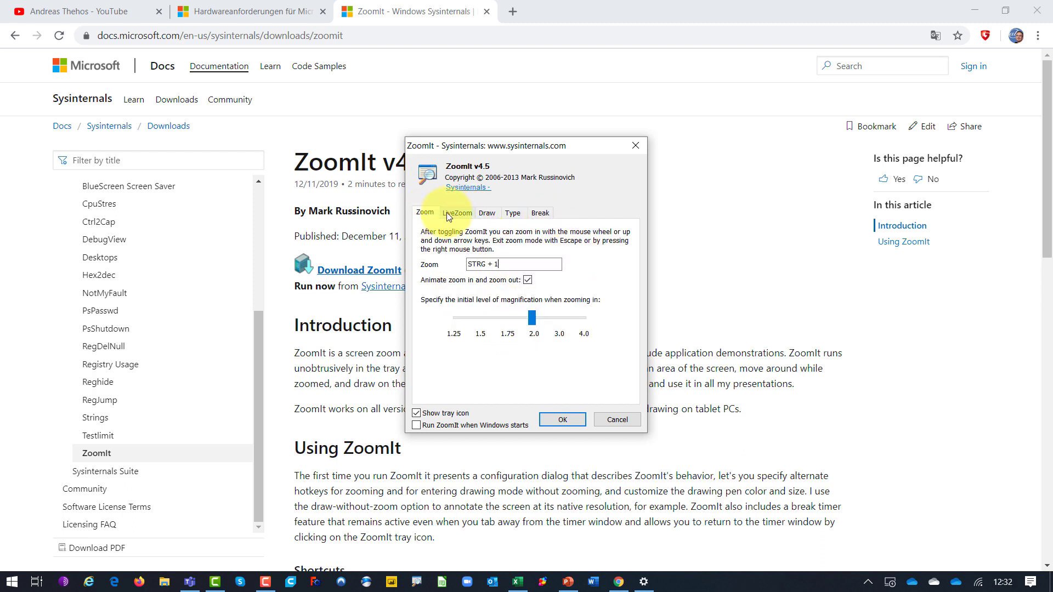
click(454, 213)
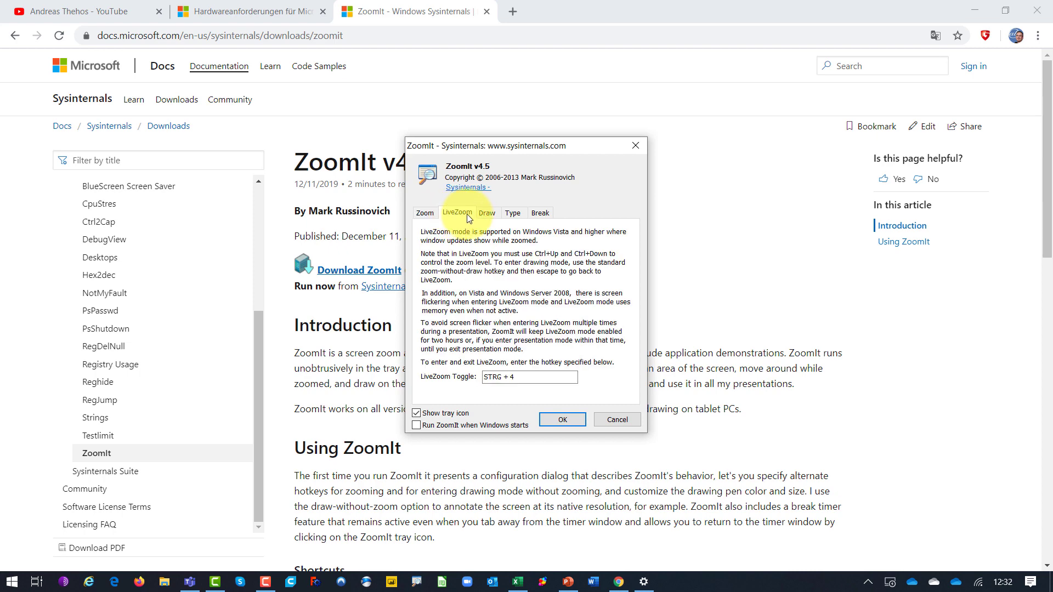
click(487, 215)
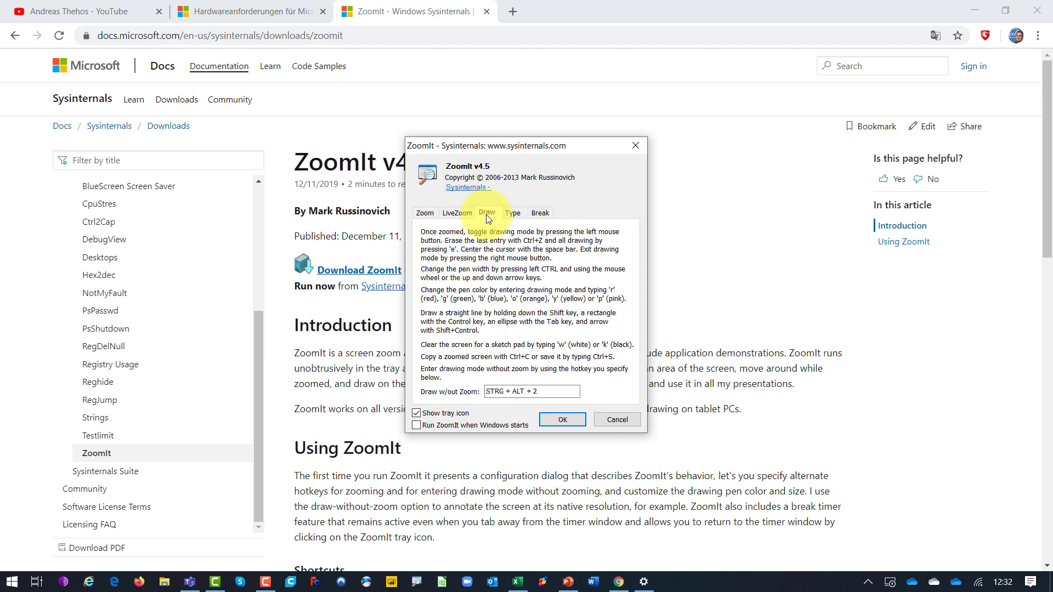
click(570, 418)
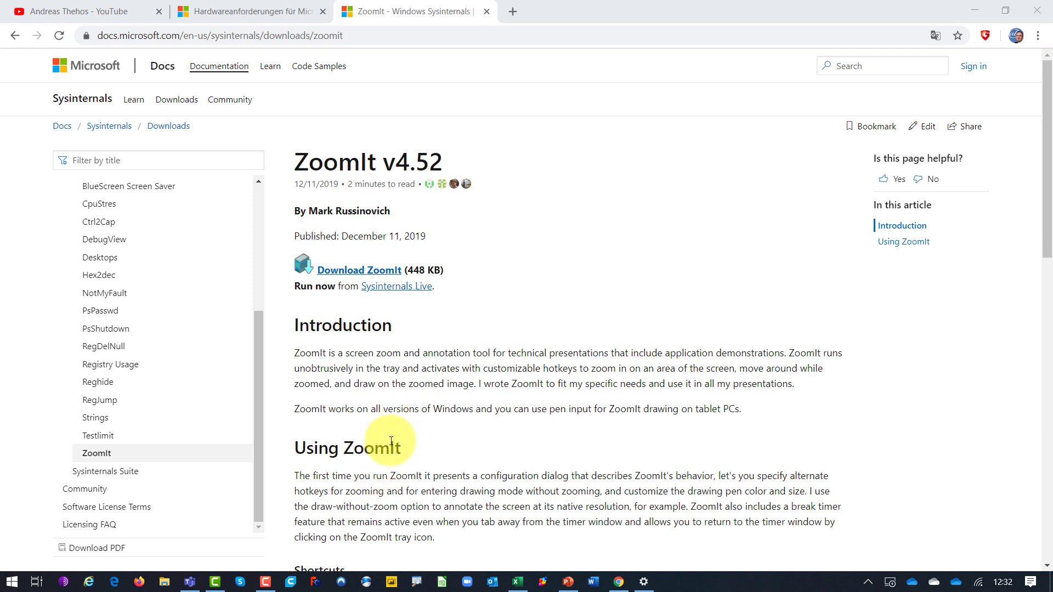
- Switch to the Excel workbook, undo a trial ink stroke, and draw a thick red stroke just below the last Differenz value
click(526, 581)
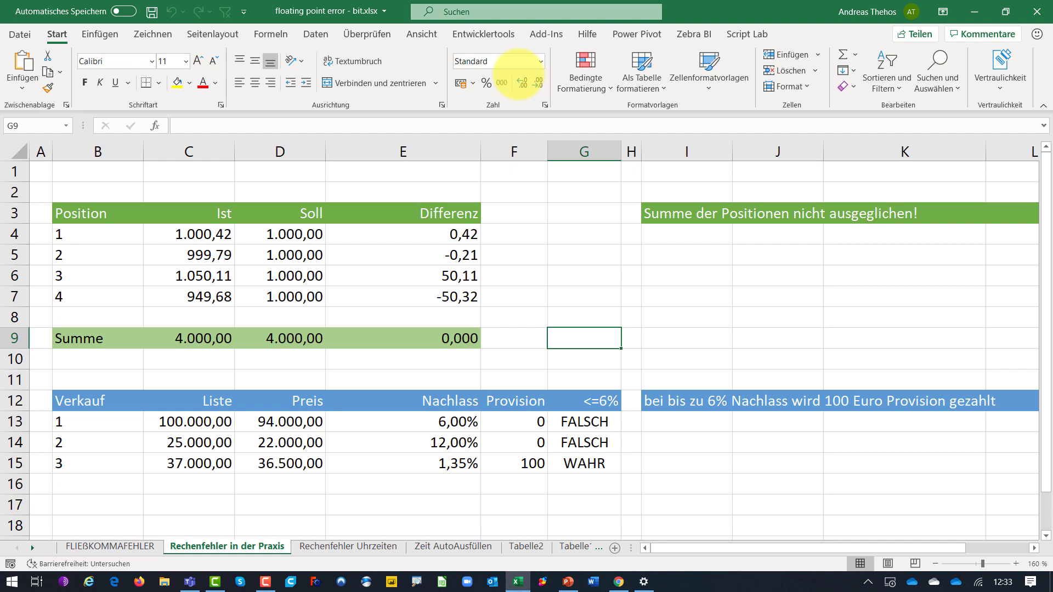
mouse_move(195, 179)
mouse_down()
mouse_move(132, 181)
mouse_move(202, 383)
mouse_move(266, 174)
mouse_move(138, 208)
mouse_up()
key(ctrl+z)
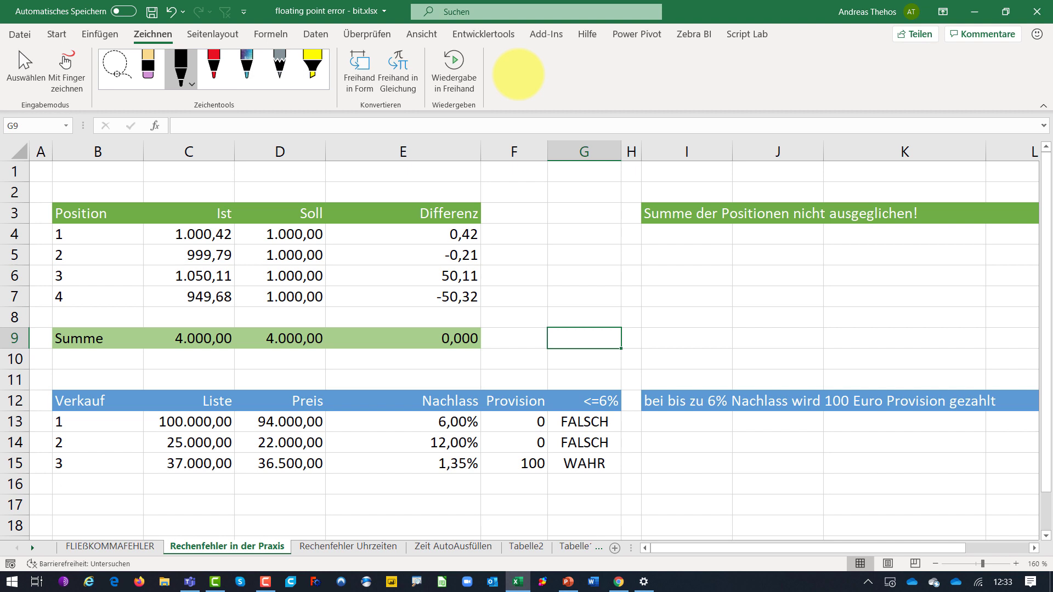
click(214, 63)
drag(387, 308, 525, 310)
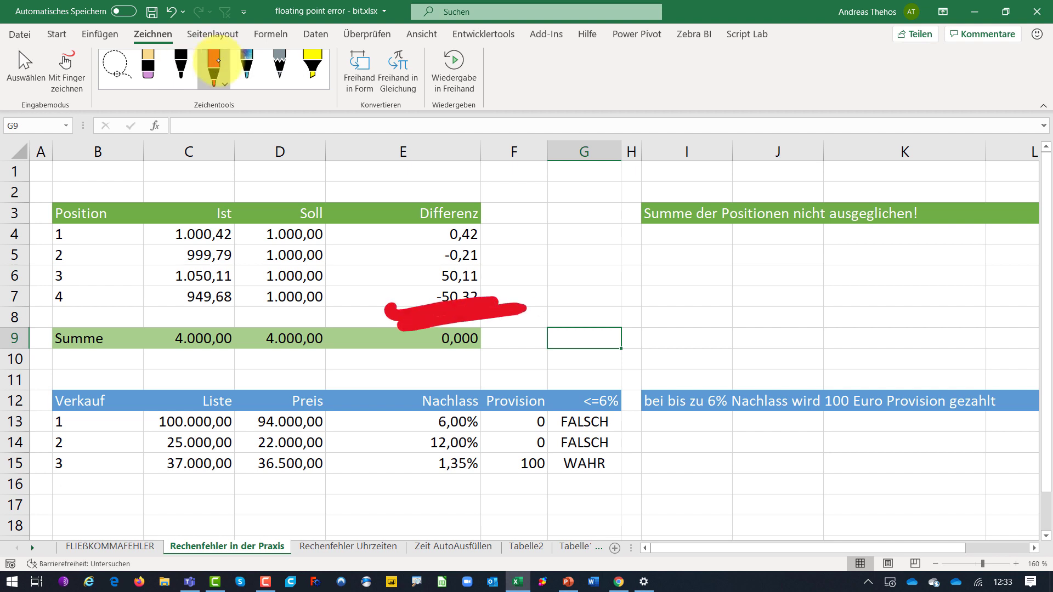
- Remove the thick red ink stroke below the last Differenz value
click(145, 68)
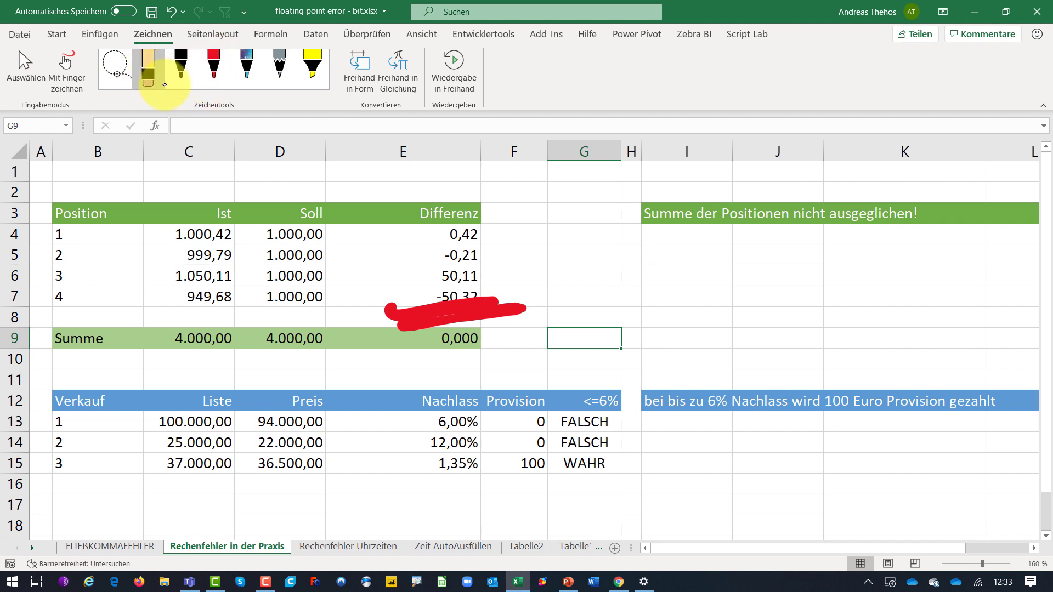
key(ctrl+z)
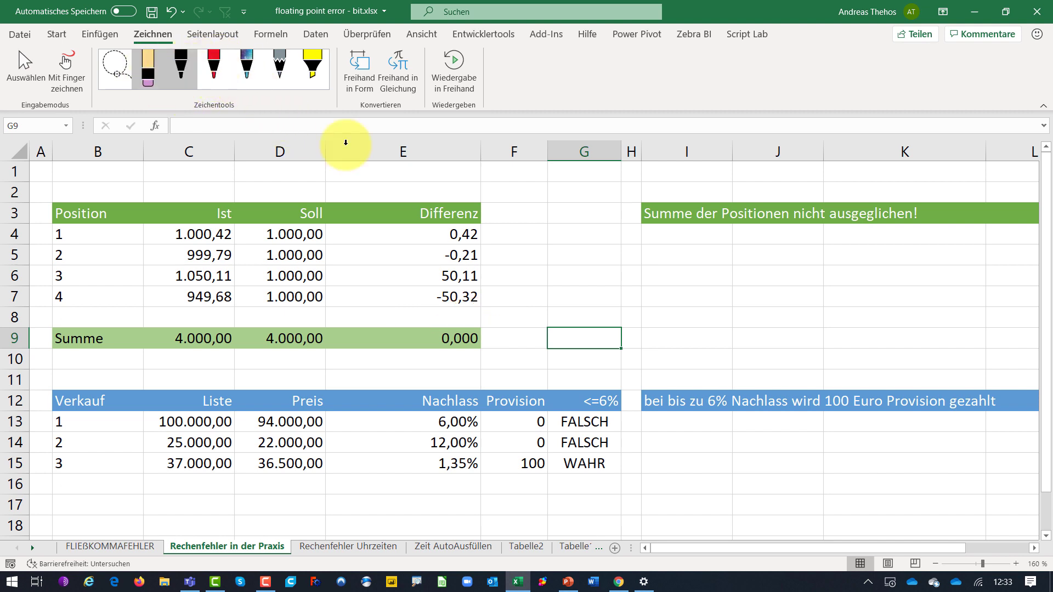
- Draw a black arrow towards the Differenz values and an ellipse around "Summe der Positionen nicht ausgeglichen!", and undo both ink drawings
click(175, 72)
drag(530, 283, 629, 291)
mouse_move(548, 261)
mouse_down()
mouse_move(507, 280)
mouse_move(537, 305)
mouse_up()
mouse_move(824, 177)
mouse_down()
mouse_move(652, 193)
mouse_move(842, 175)
mouse_up()
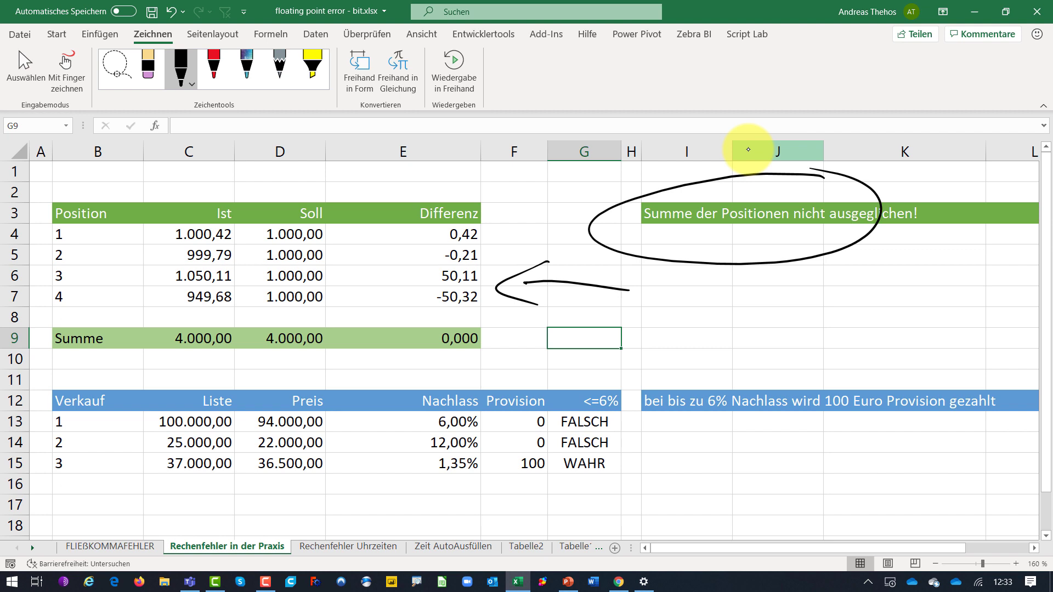
key(ctrl+z)
key(ctrl+z)
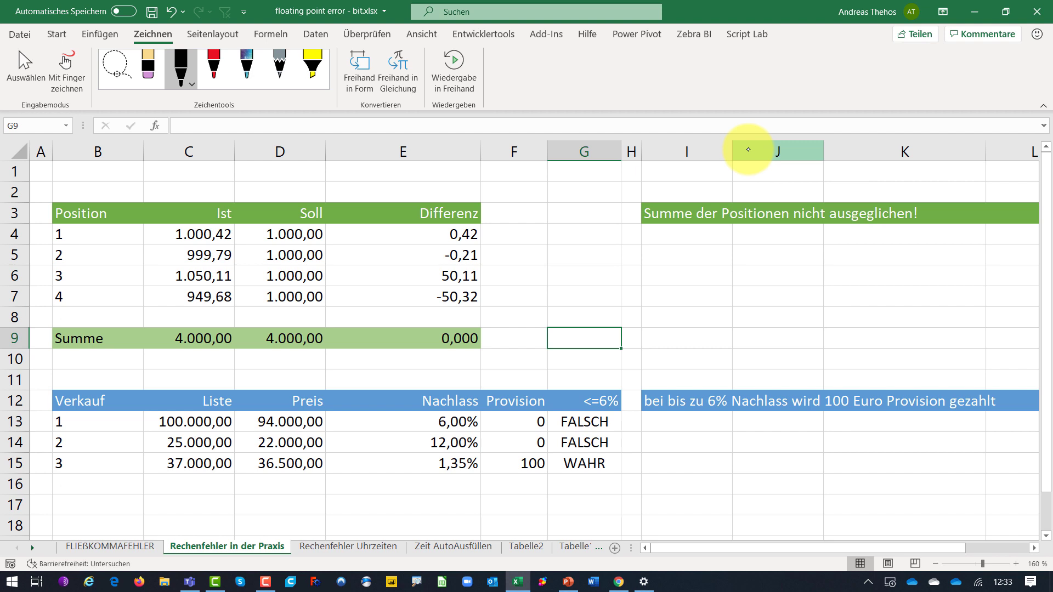
- Draw further black ink strokes near the Differenz total in the Summe row and undo them
mouse_move(526, 347)
mouse_down()
mouse_move(436, 368)
mouse_move(443, 376)
mouse_up()
mouse_move(574, 307)
mouse_down()
mouse_move(496, 326)
mouse_move(529, 339)
mouse_up()
key(ctrl+z)
key(ctrl+z)
key(ctrl+z)
key(ctrl+z)
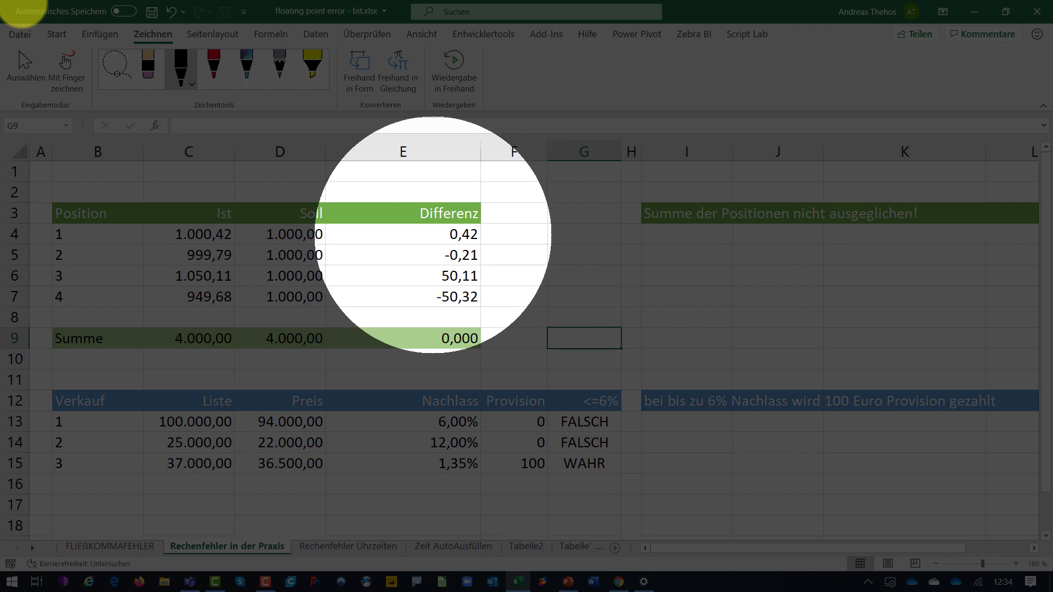
- Select the first Differenz value in cell E4 to show its formula
key(Left)
key(Left)
key(Up)
key(Up)
key(Up)
key(Up)
key(Up)
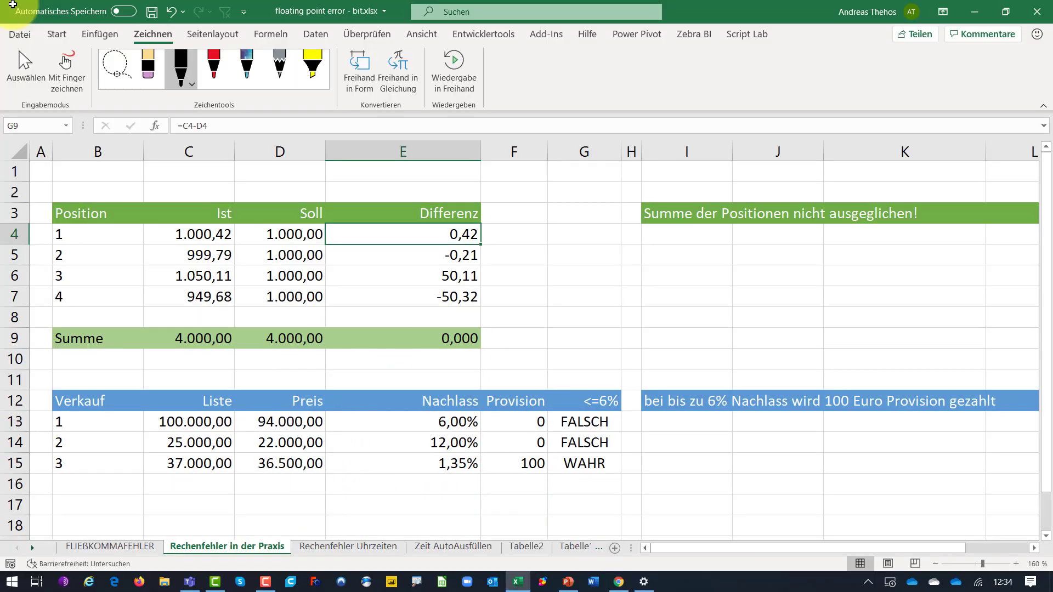
- Select the first Nachlass value in cell E13, examine its formula's highlighted cell references, and leave edit mode
key(Down)
key(Down)
key(Down)
key(Down)
key(Down)
key(Down)
key(Down)
key(Down)
key(Down)
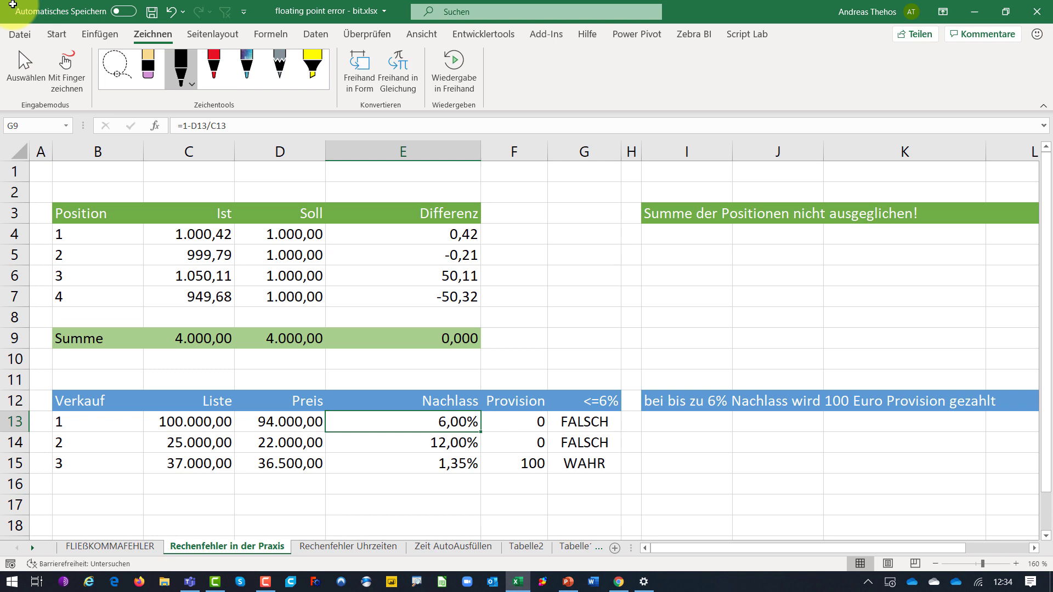
key(F2)
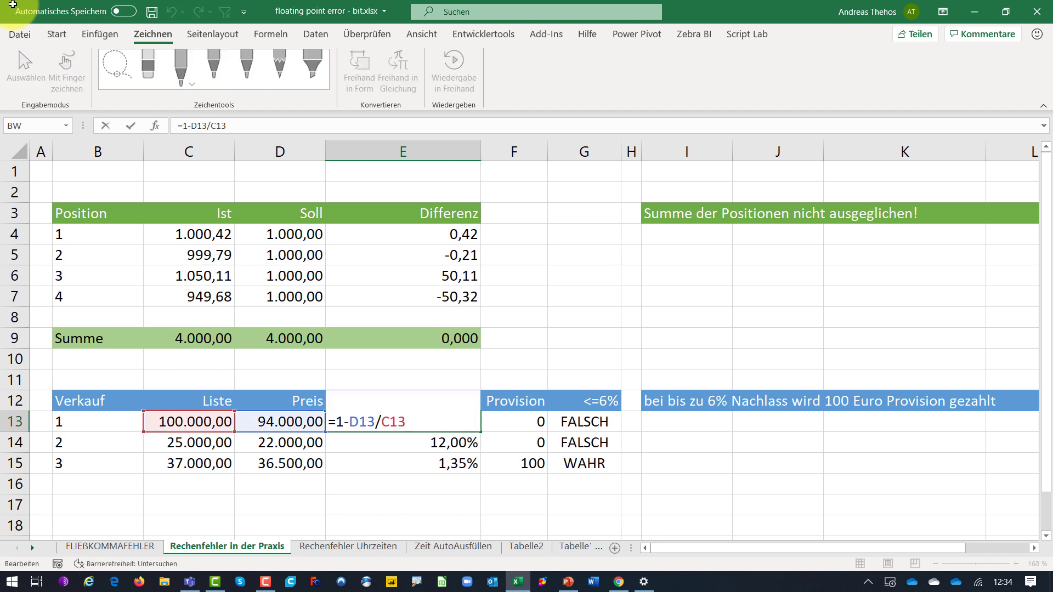
key(Escape)
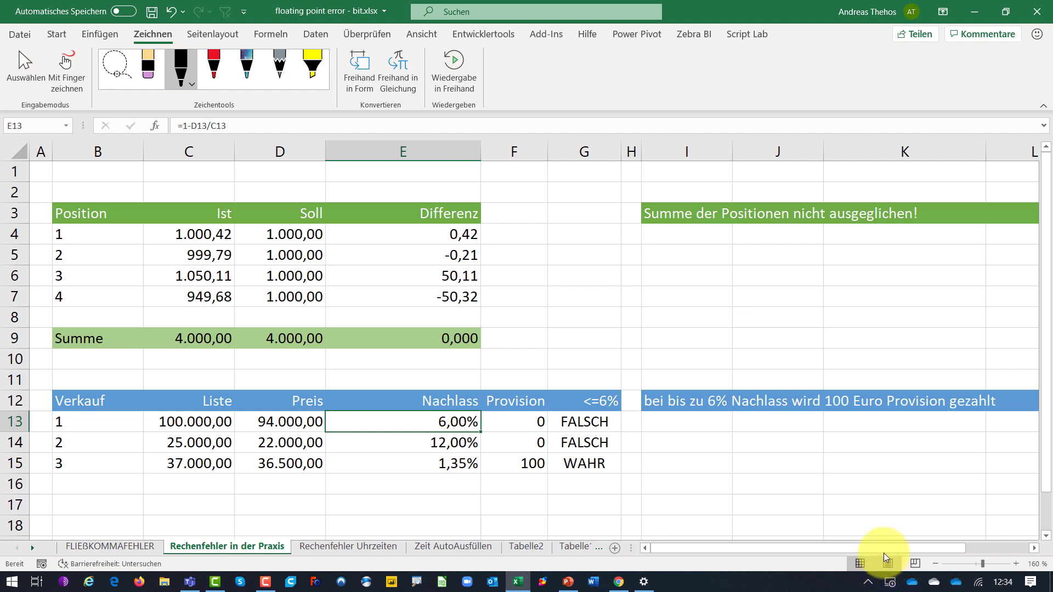
- Open the Spotlight presenter settings, review the timer, pointer and button-hold options, and close them
click(867, 583)
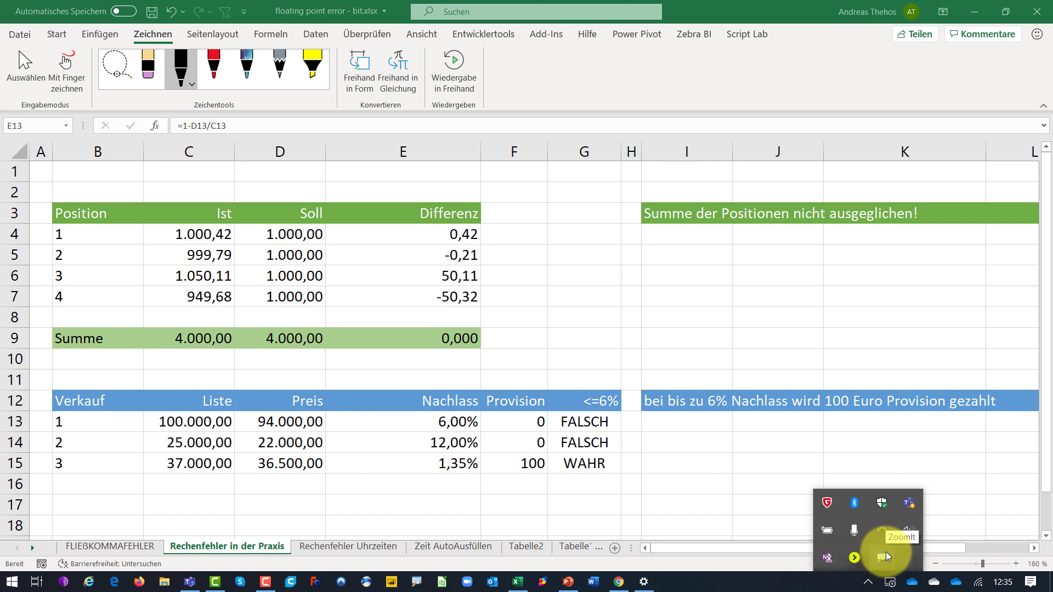
right_click(857, 557)
click(856, 557)
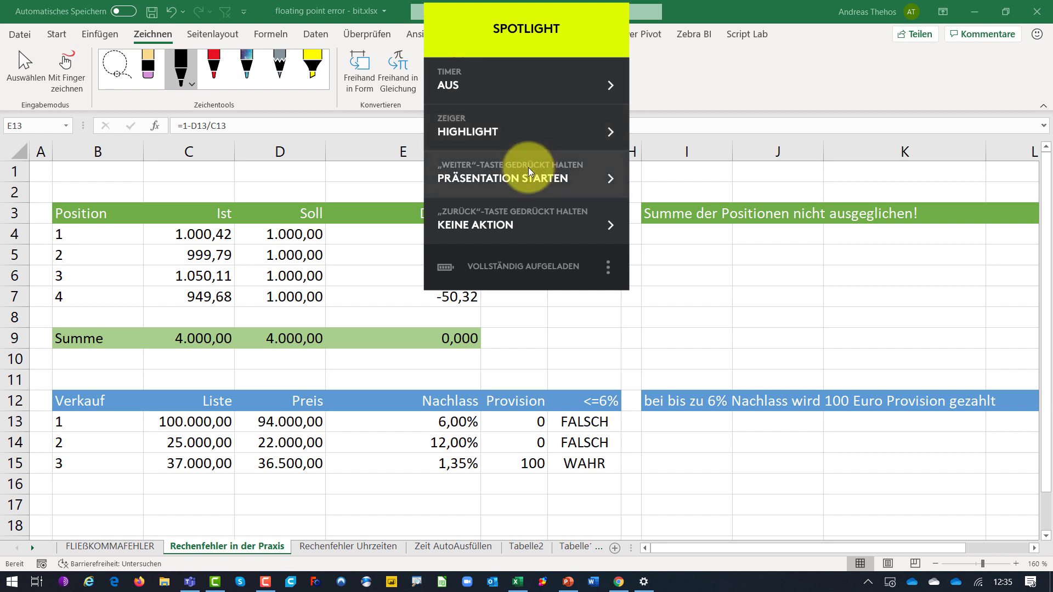
key(Escape)
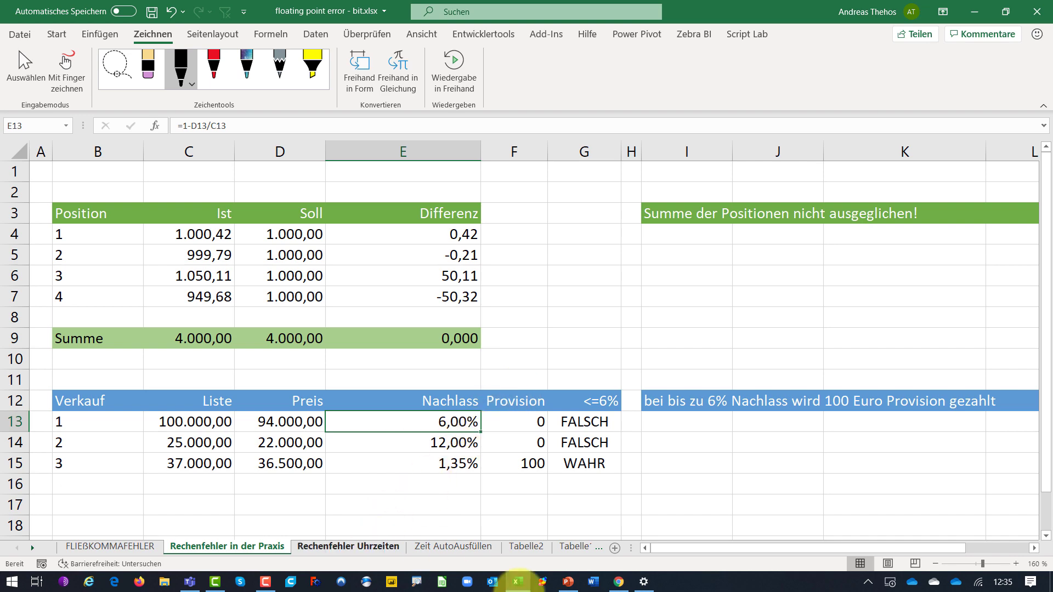
- Switch to the PowerPoint presentation at 16zu9-Neu.pptx and start the slide show from the first slide
click(568, 581)
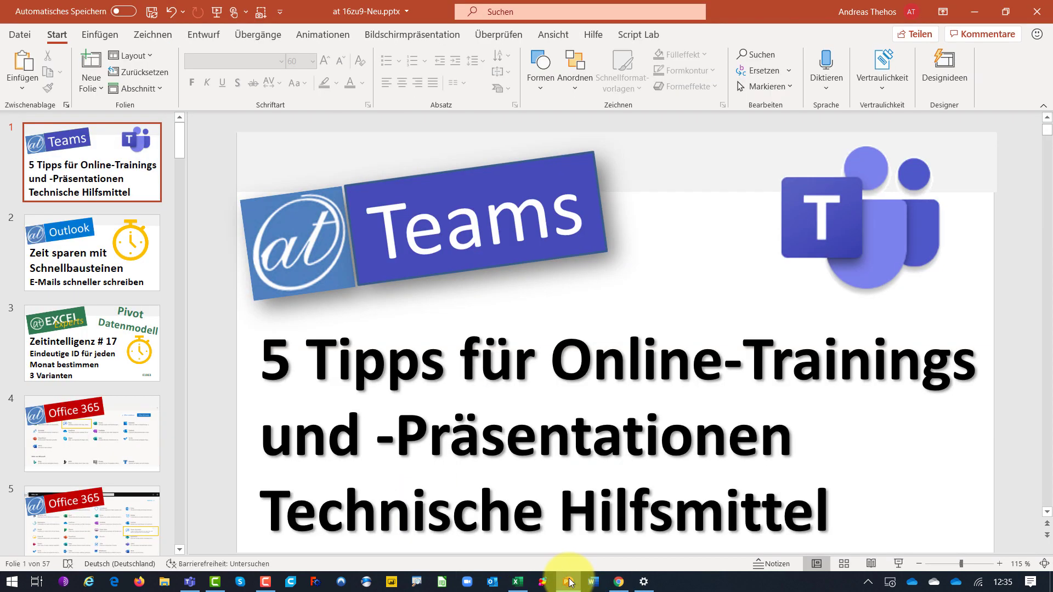
key(F5)
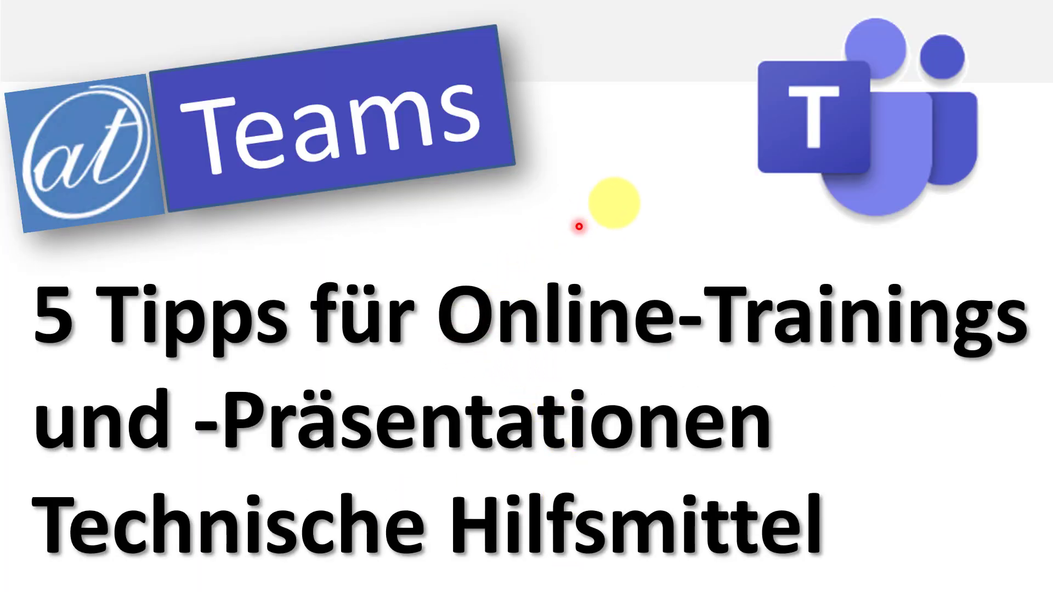